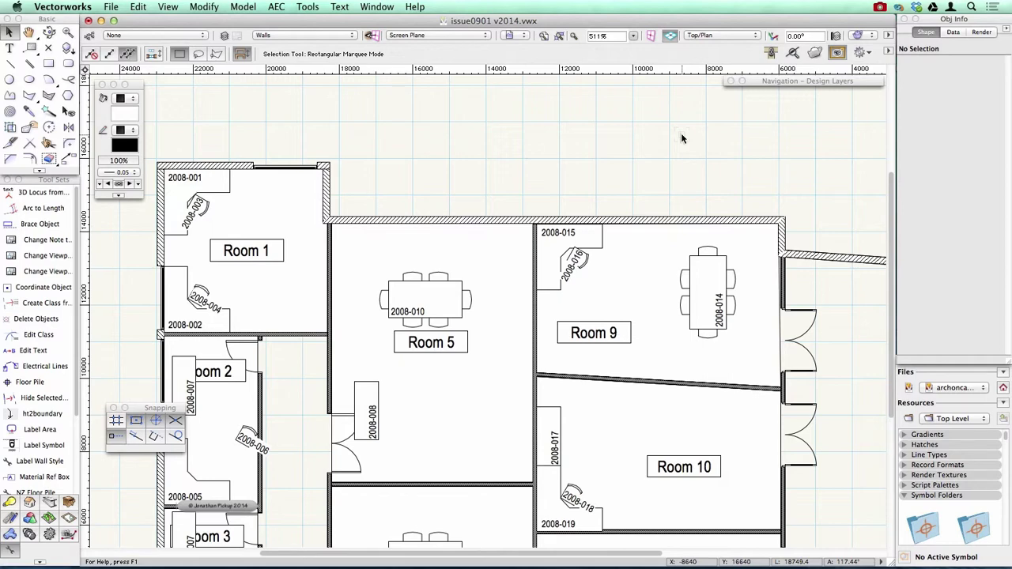
List the current drawing's record formats and examine the Asset Database data attached to the Room 5 meeting table
{"action": "left_click", "coordinate": [953, 387]}
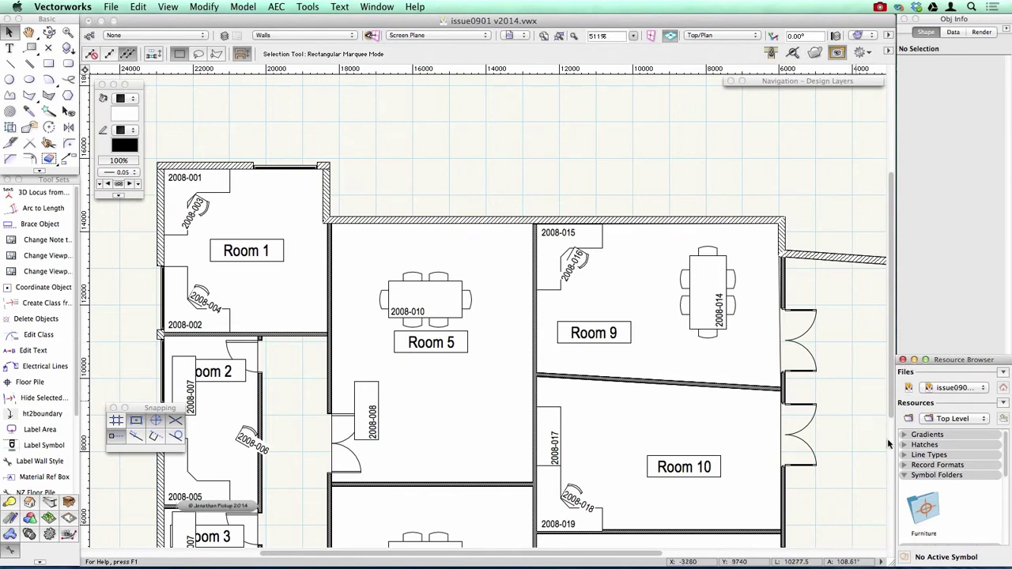
{"action": "left_click", "coordinate": [903, 466]}
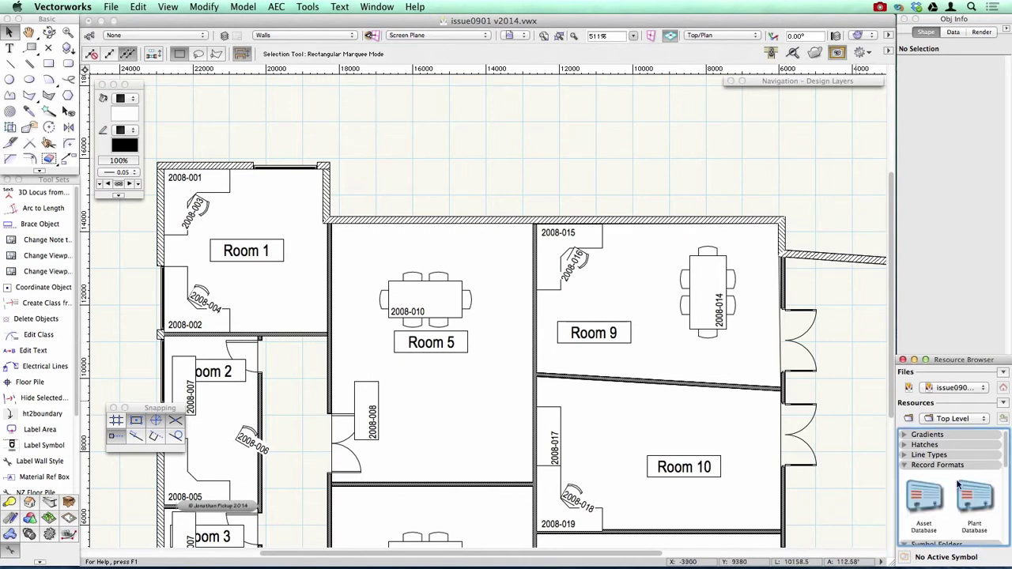
{"action": "left_click", "coordinate": [908, 506]}
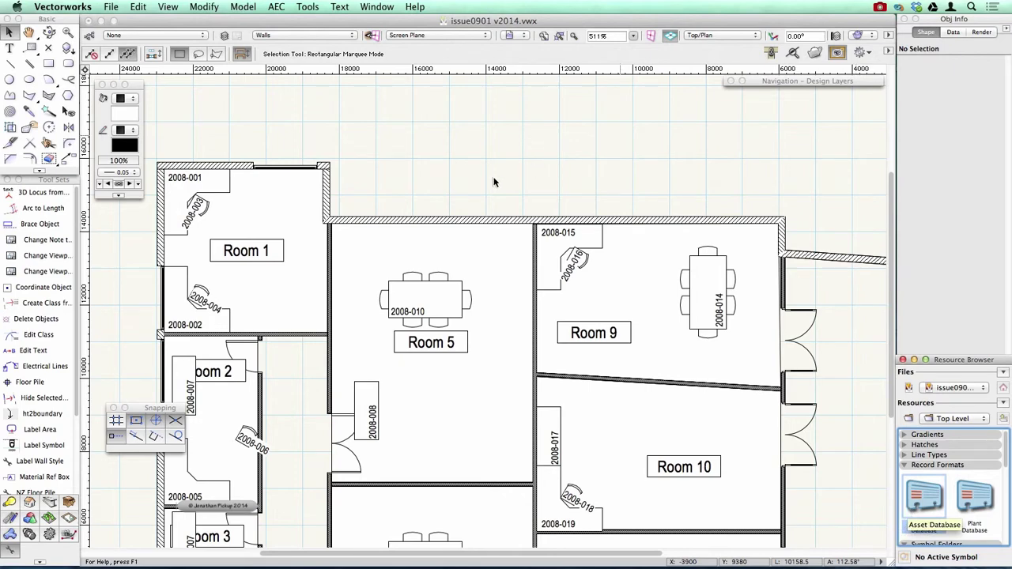
{"action": "left_click_drag", "start_coordinate": [436, 290], "coordinate": [436, 291]}
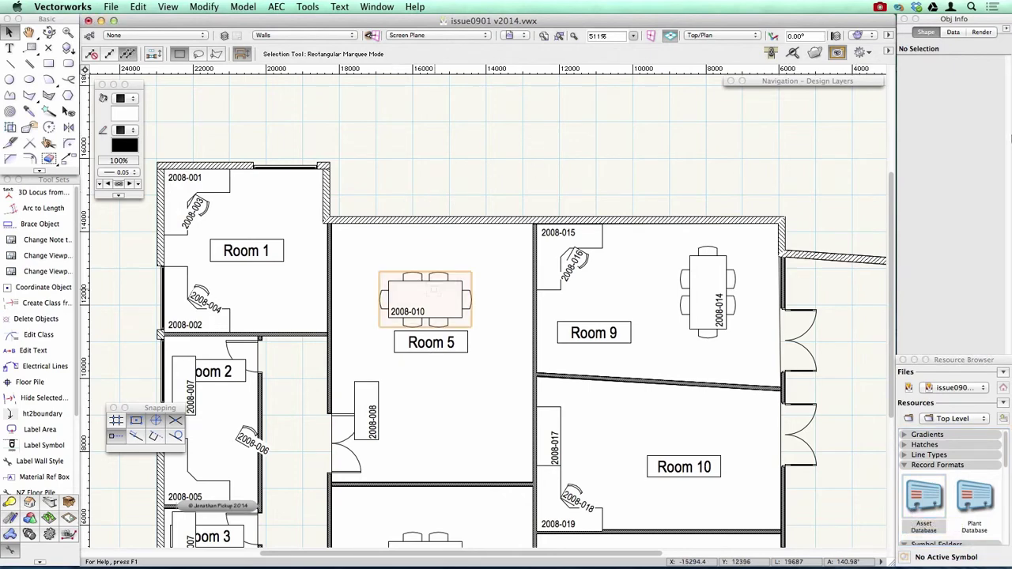
{"action": "left_click", "coordinate": [960, 31]}
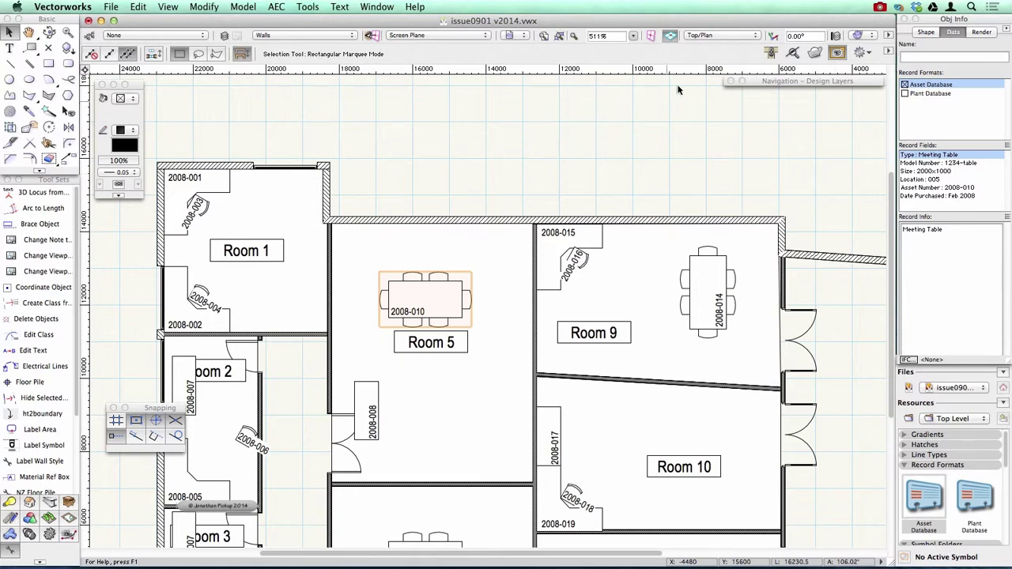
Start a new report titled "Furniture List" that lists objects with the Asset Database record
{"action": "left_click", "coordinate": [308, 8]}
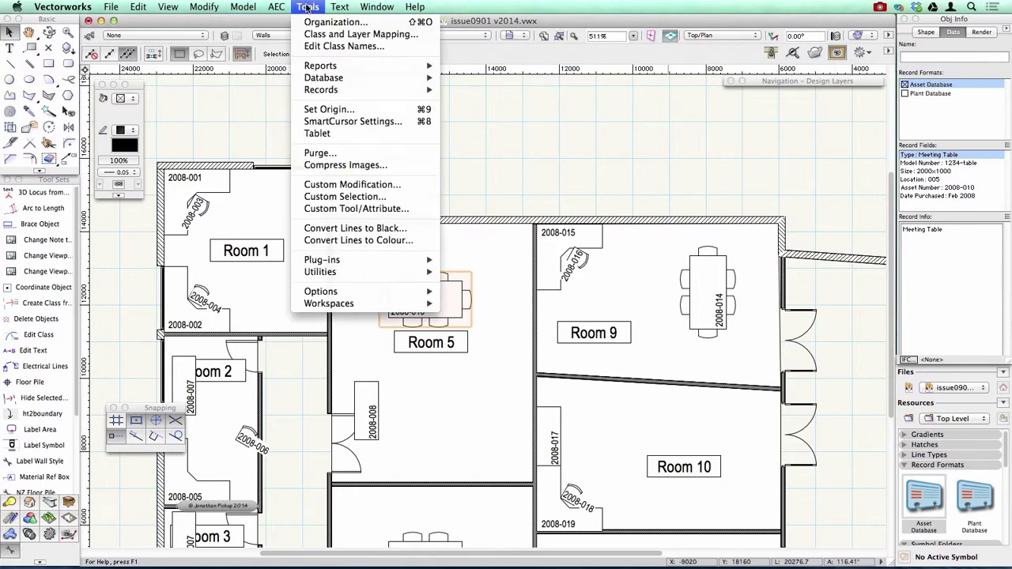
{"action": "mouse_move", "coordinate": [372, 69]}
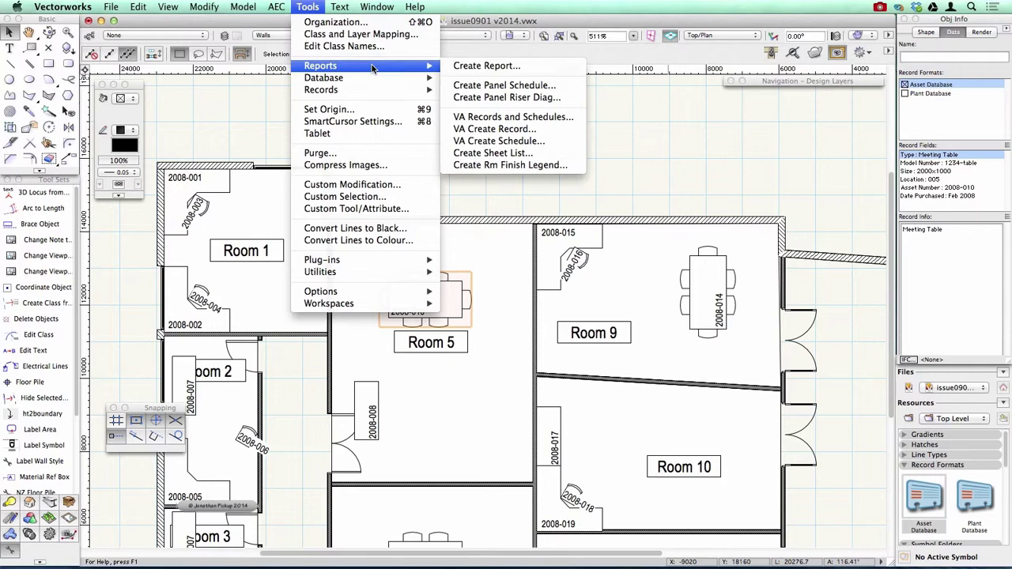
{"action": "left_click", "coordinate": [508, 68]}
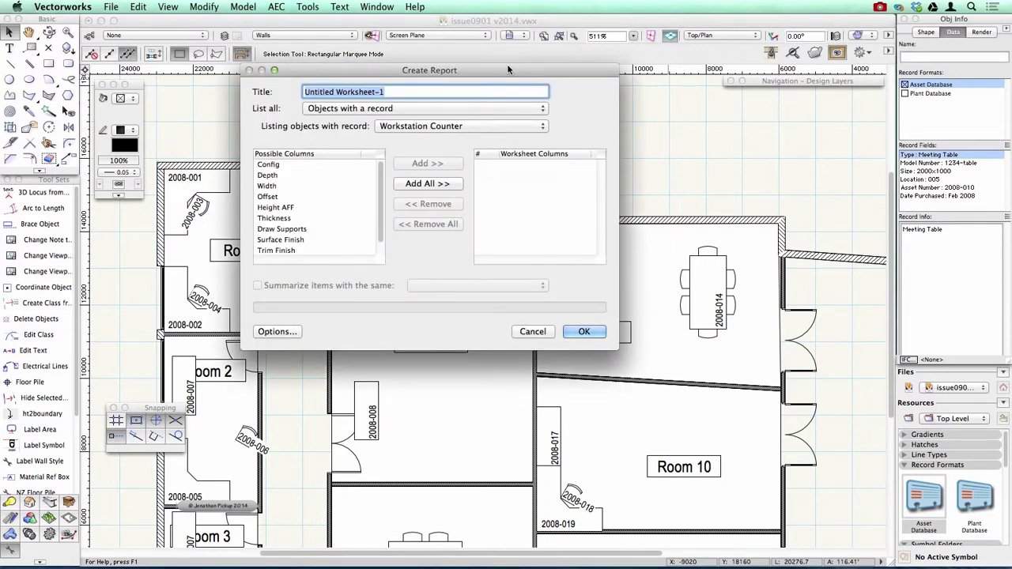
{"action": "type", "text": "F"}
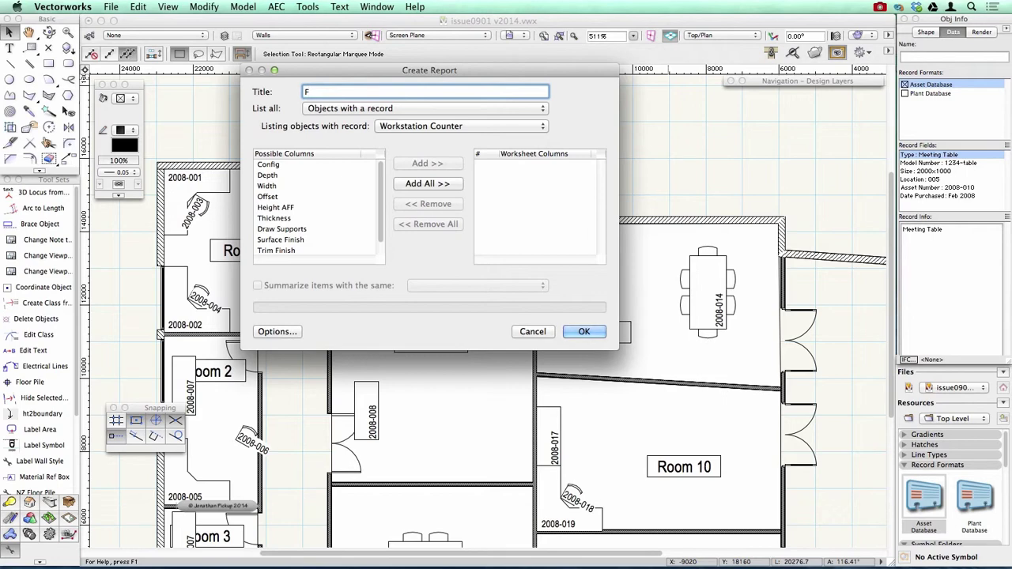
{"action": "type", "text": "urniture List"}
{"action": "left_click", "coordinate": [325, 108]}
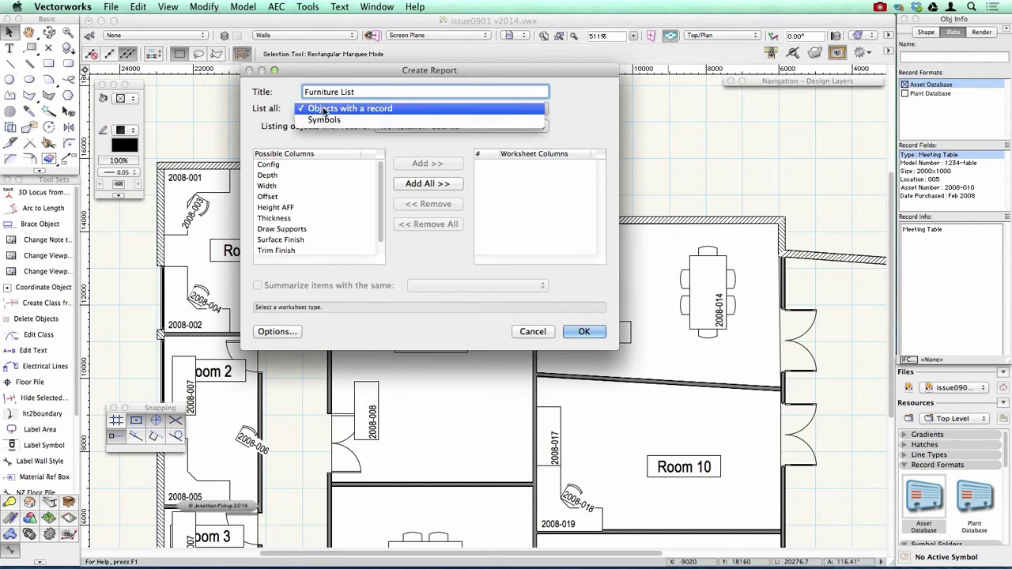
{"action": "left_click", "coordinate": [324, 109]}
{"action": "left_click", "coordinate": [467, 126]}
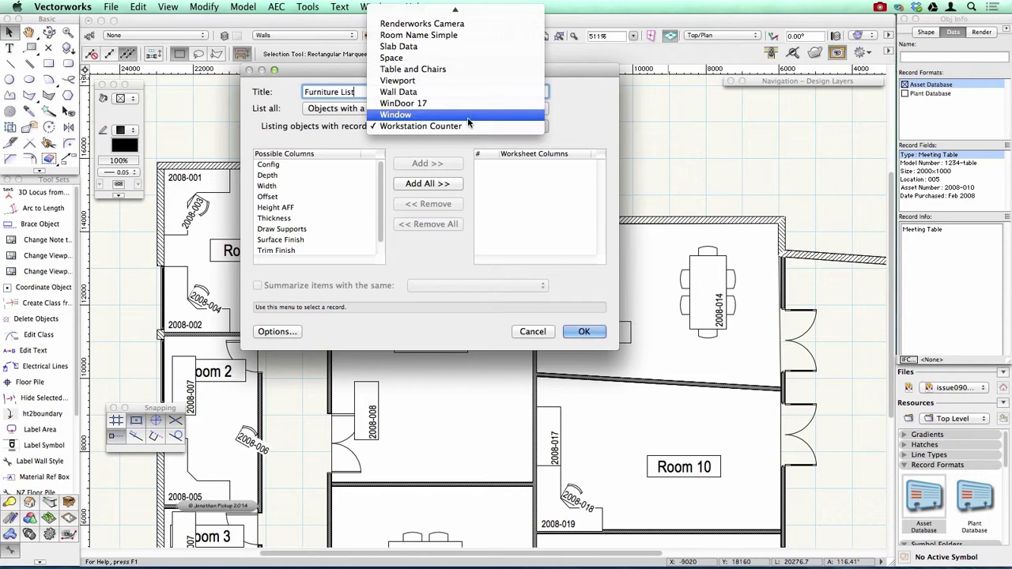
{"action": "mouse_move", "coordinate": [471, 7]}
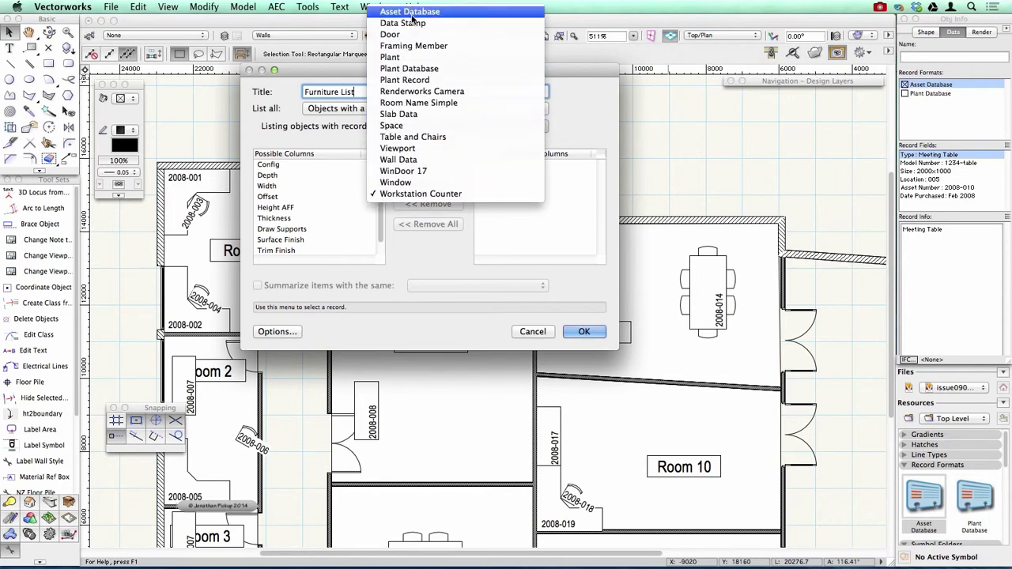
{"action": "left_click", "coordinate": [412, 12]}
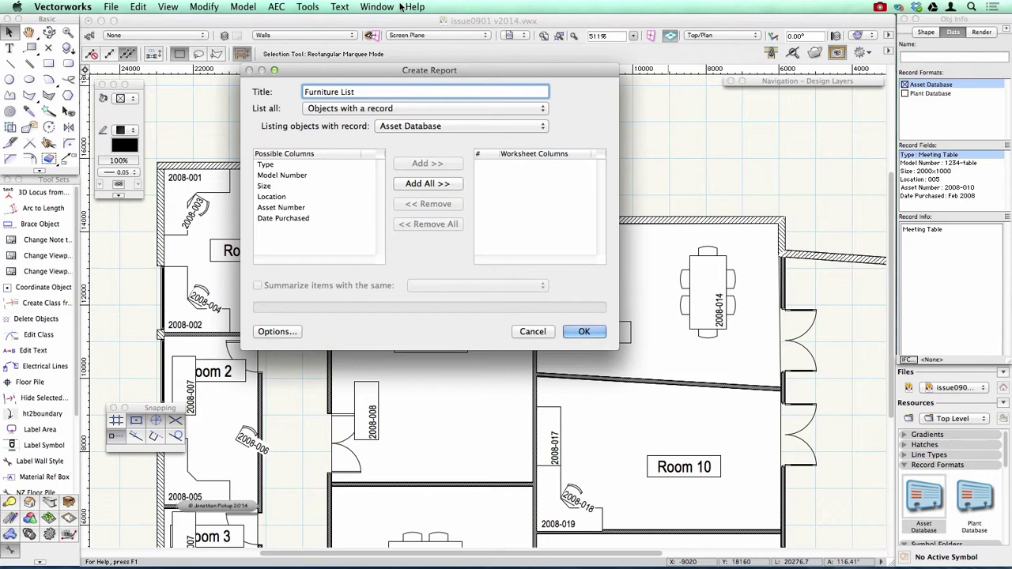
Add Asset Number, Type, Size and Model Number as the worksheet columns in that order, and create the report
{"action": "left_click", "coordinate": [274, 180]}
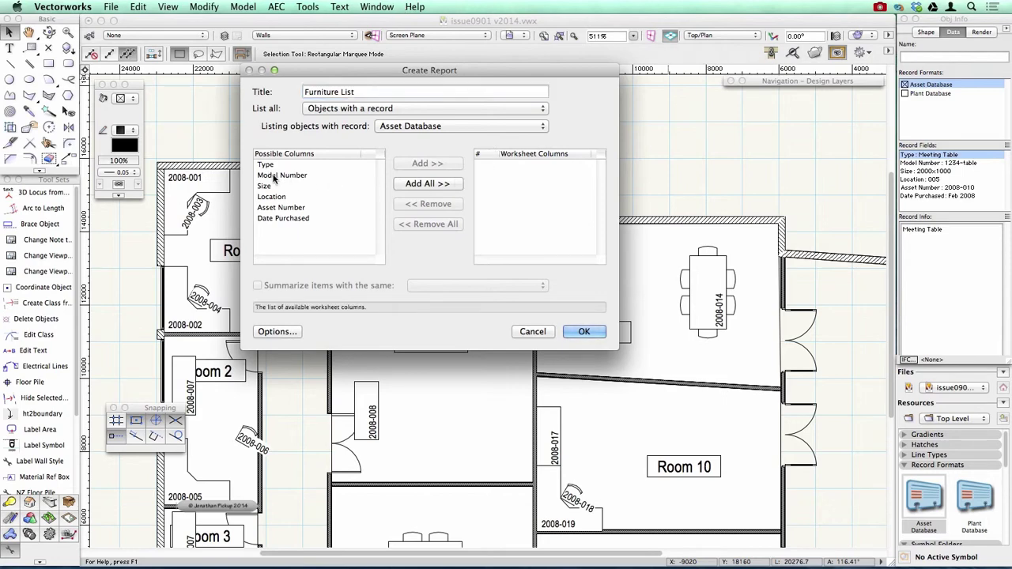
{"action": "left_click", "coordinate": [274, 177]}
{"action": "left_click", "coordinate": [283, 209]}
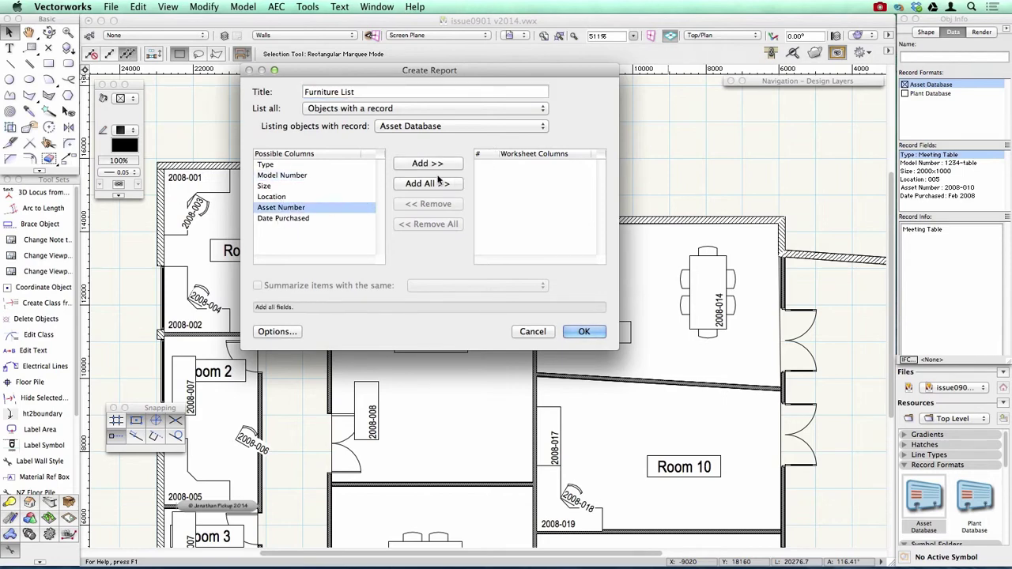
{"action": "left_click", "coordinate": [433, 166]}
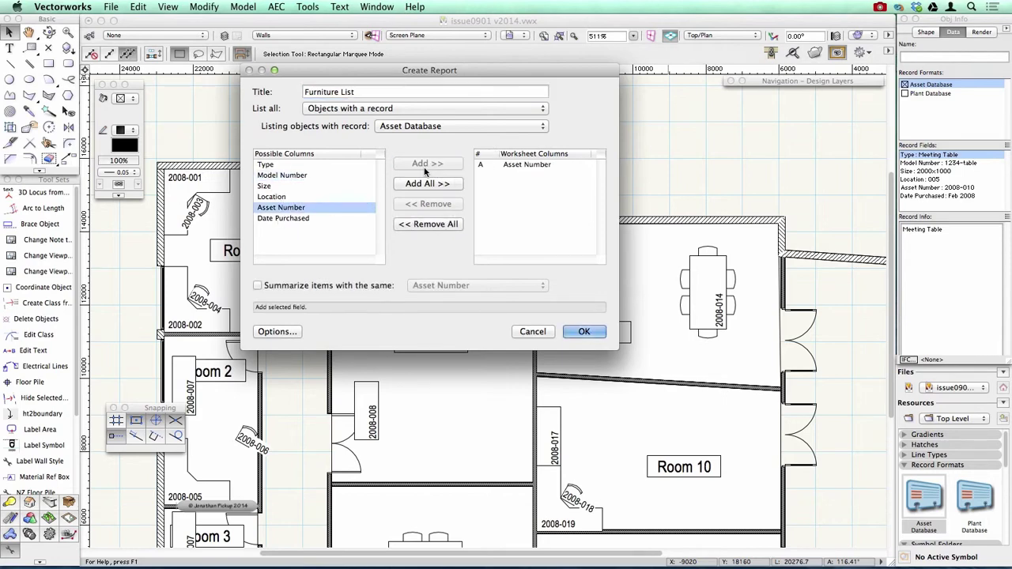
{"action": "double_click", "coordinate": [268, 166]}
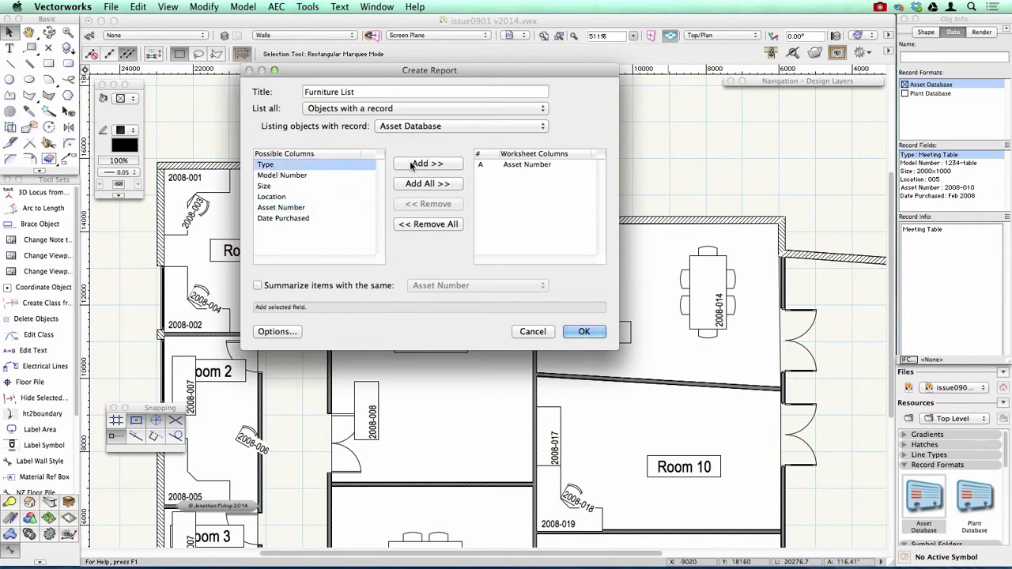
{"action": "double_click", "coordinate": [266, 187]}
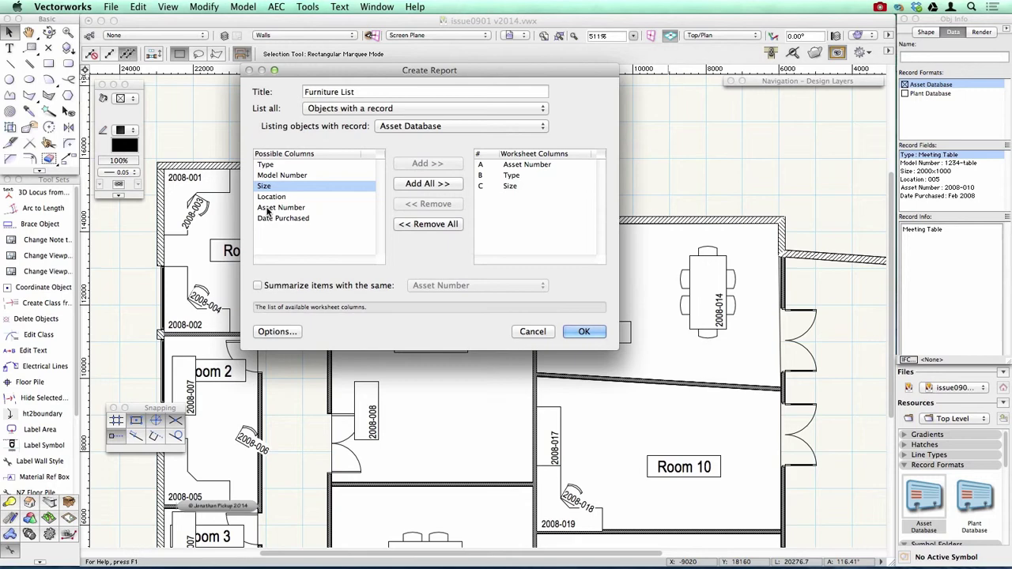
{"action": "left_click", "coordinate": [272, 175]}
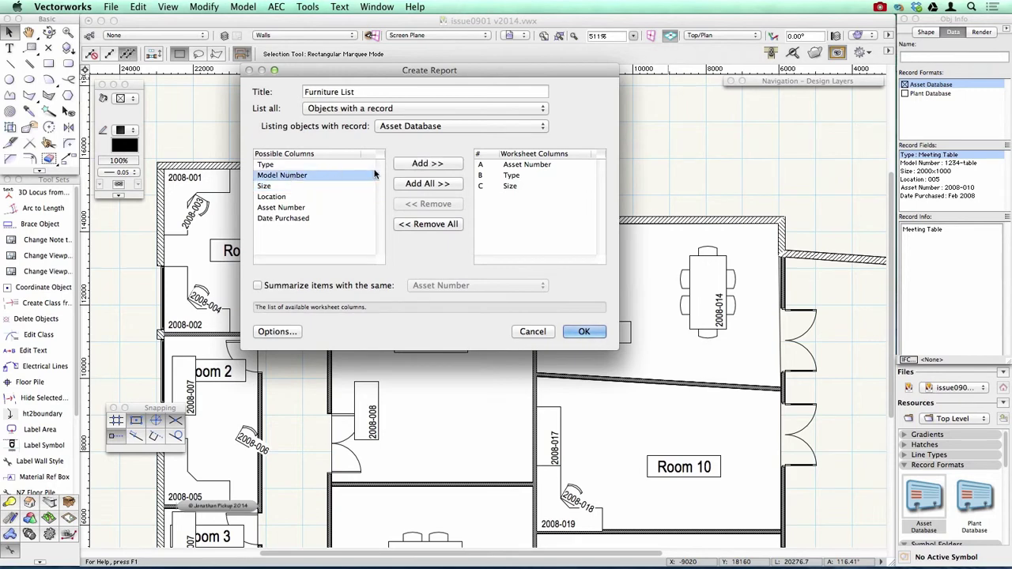
{"action": "left_click", "coordinate": [426, 165]}
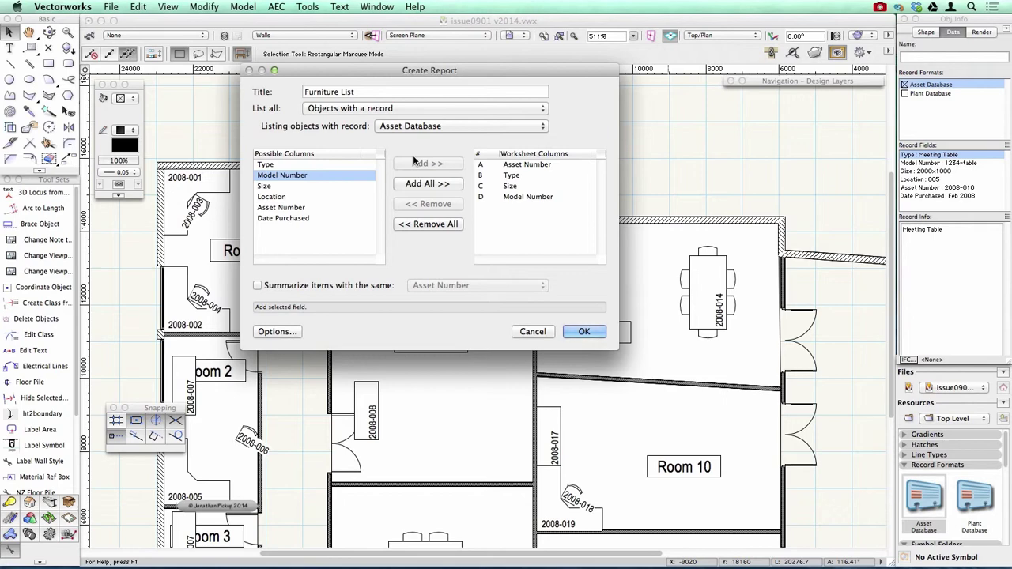
{"action": "left_click", "coordinate": [586, 333]}
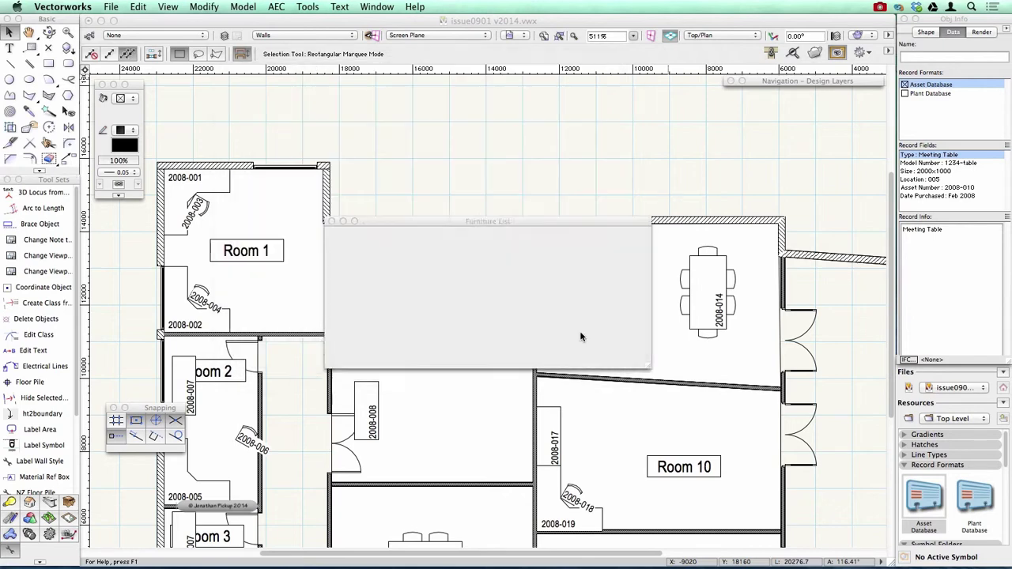
Move and enlarge the Furniture List worksheet window to show every row, and sort the database rows by Asset Number in ascending order
{"action": "left_click_drag", "start_coordinate": [438, 225], "coordinate": [371, 84]}
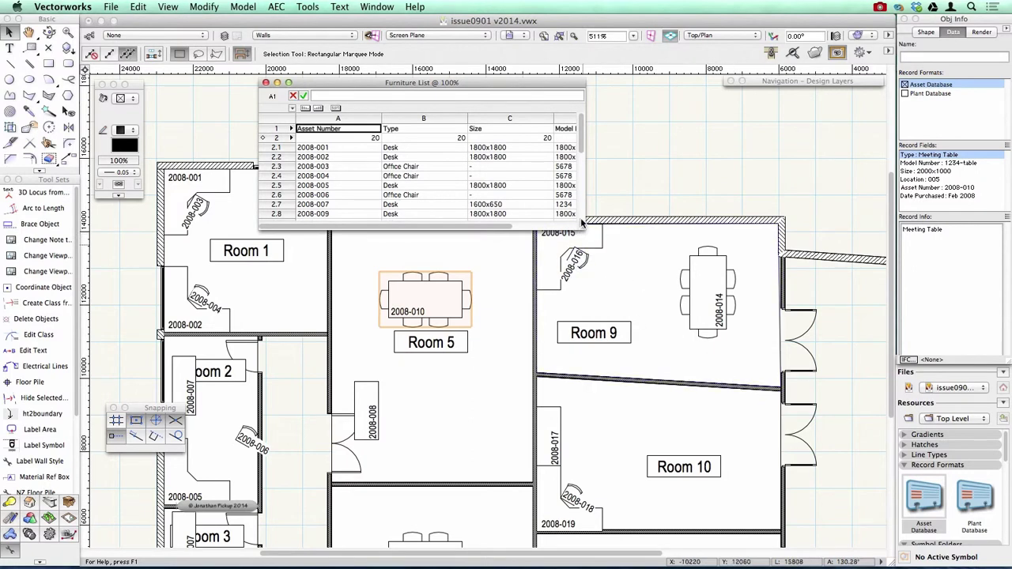
{"action": "scroll", "coordinate": [581, 220], "scroll_direction": "down", "scroll_amount": 5}
{"action": "left_click_drag", "start_coordinate": [582, 224], "coordinate": [705, 389]}
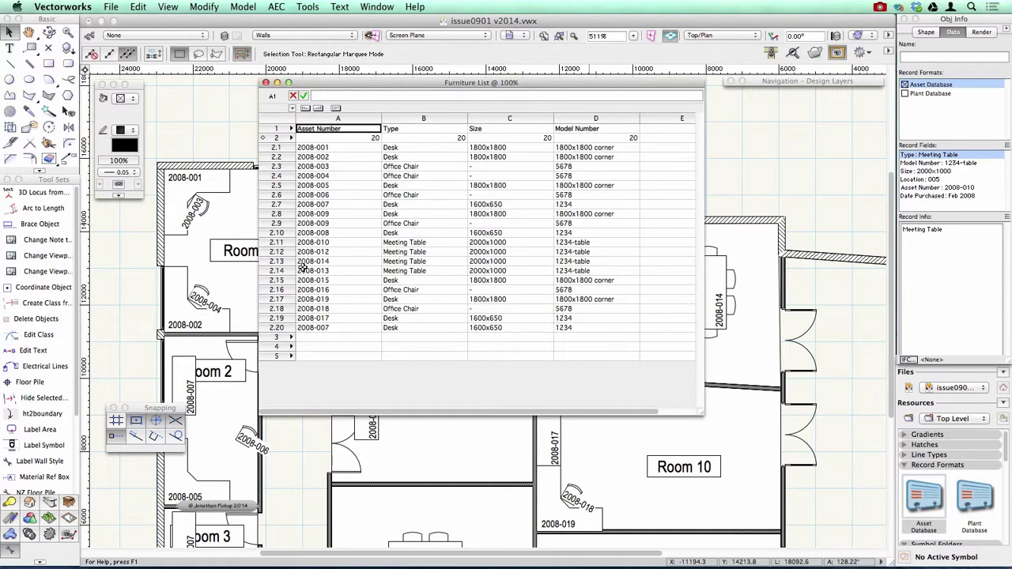
{"action": "left_click", "coordinate": [275, 137]}
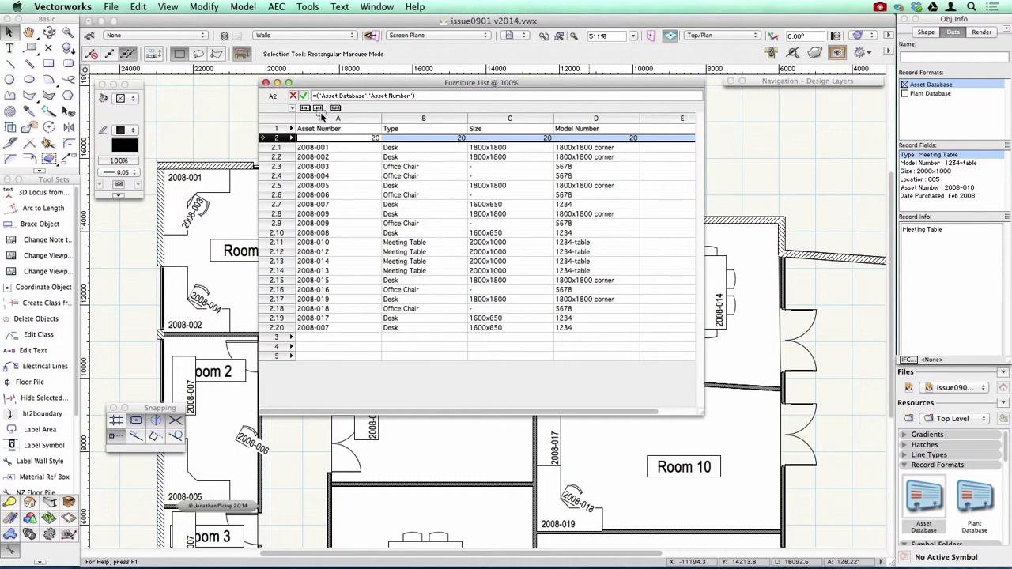
{"action": "left_click_drag", "start_coordinate": [321, 119], "coordinate": [325, 120]}
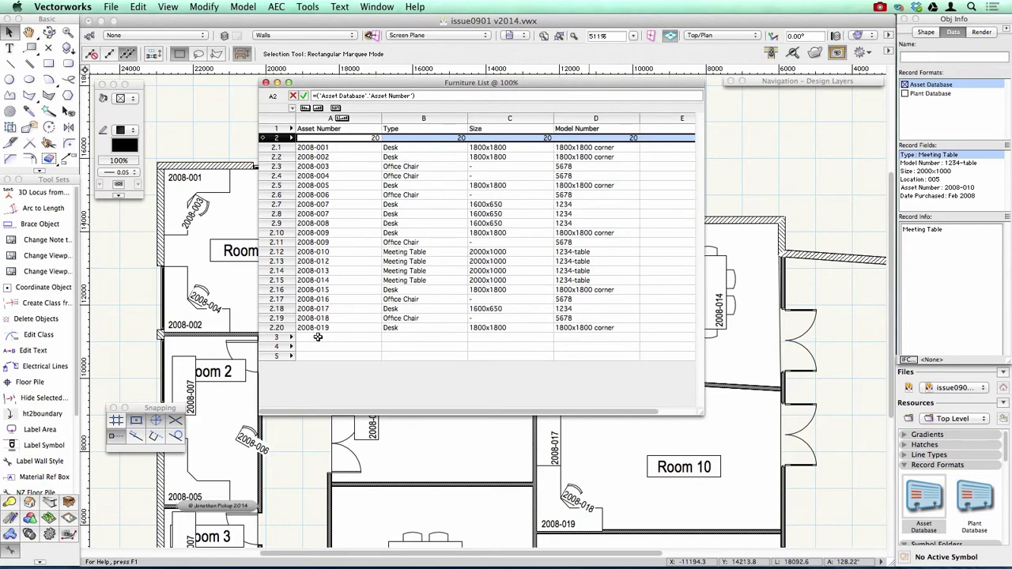
Narrow the worksheet columns to suit their contents, keeping the Model Number column wider than the others
{"action": "left_click_drag", "start_coordinate": [383, 118], "coordinate": [405, 118]}
{"action": "left_click", "coordinate": [400, 118]}
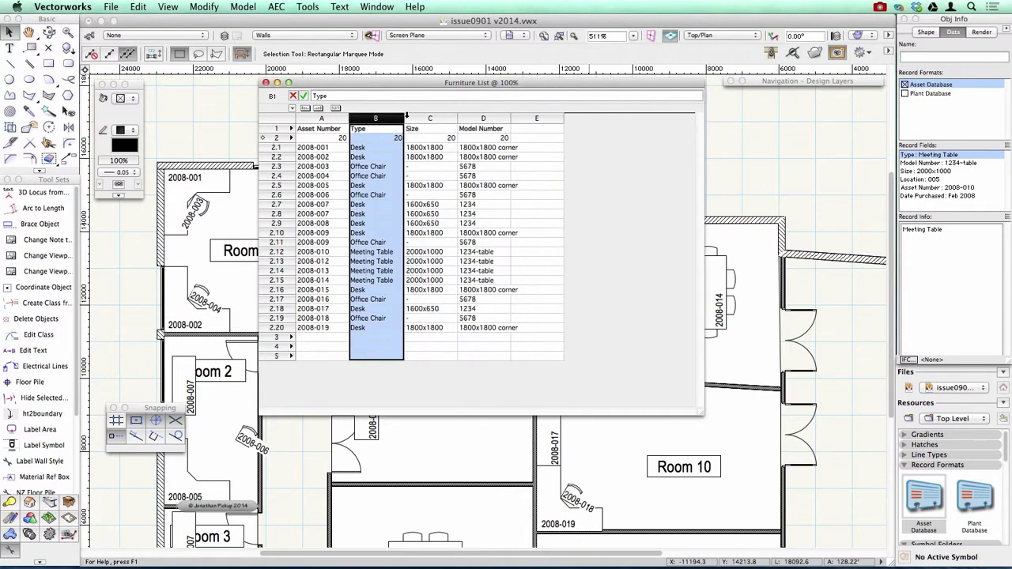
{"action": "left_click", "coordinate": [486, 117]}
{"action": "left_click_drag", "start_coordinate": [509, 118], "coordinate": [534, 119]}
Delete the empty column E from the Furniture List worksheet
{"action": "left_click", "coordinate": [560, 118]}
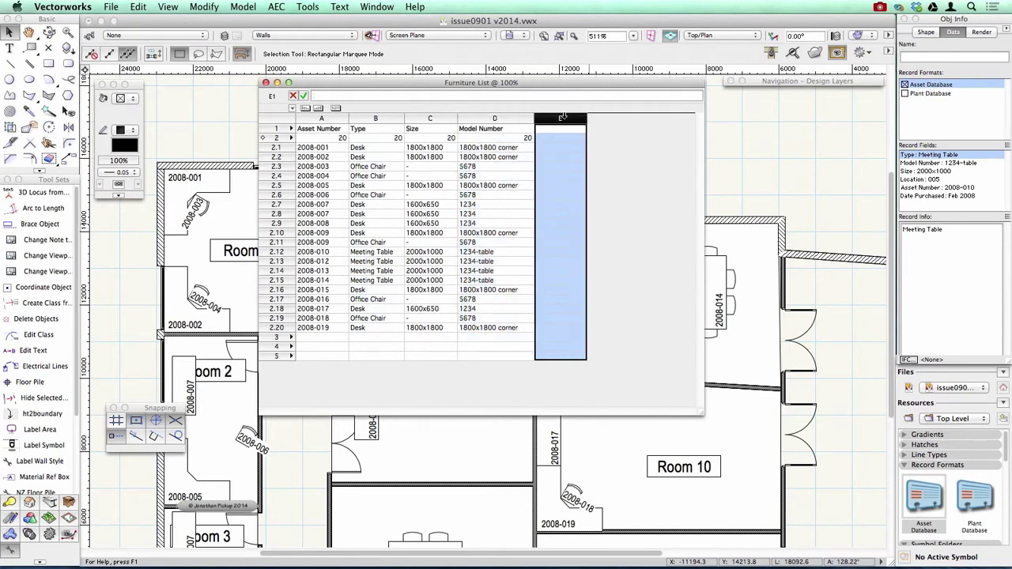
{"action": "right_click", "coordinate": [554, 148]}
{"action": "mouse_move", "coordinate": [601, 242]}
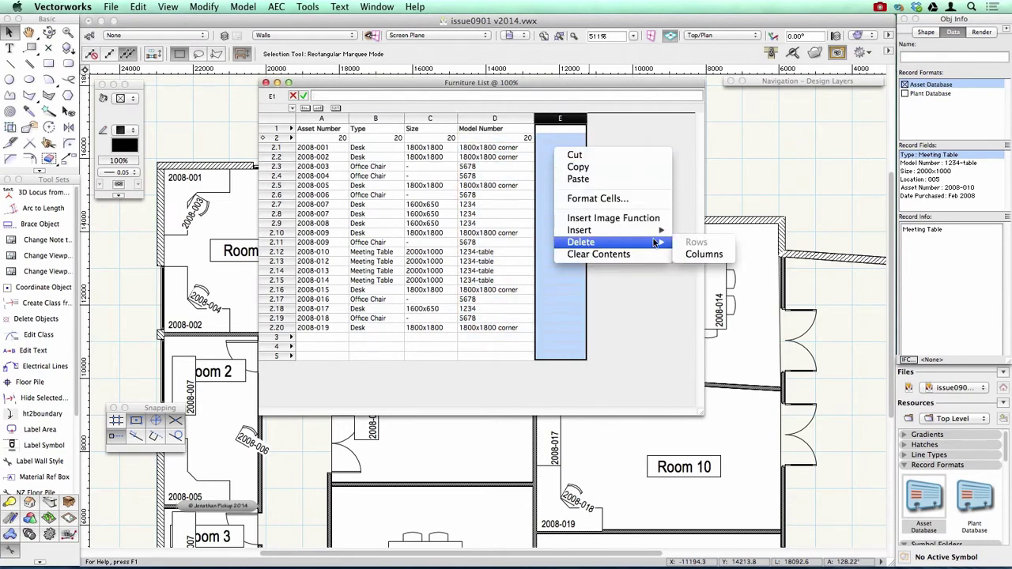
{"action": "left_click", "coordinate": [708, 253]}
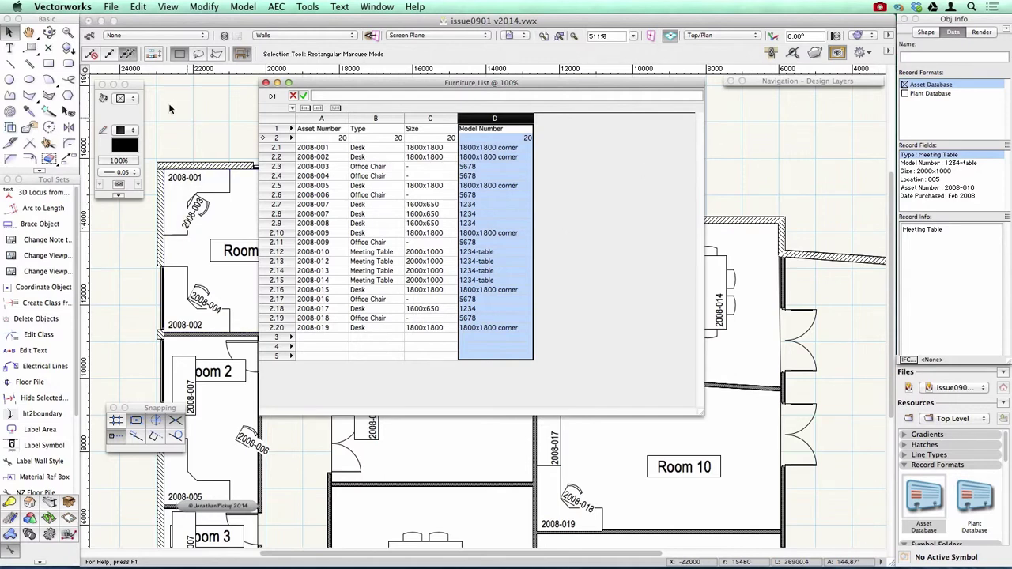
Copy desk 2008-001 to just above Room 1 and set the copy's Asset Number to 2008-020
{"action": "left_click", "coordinate": [7, 31]}
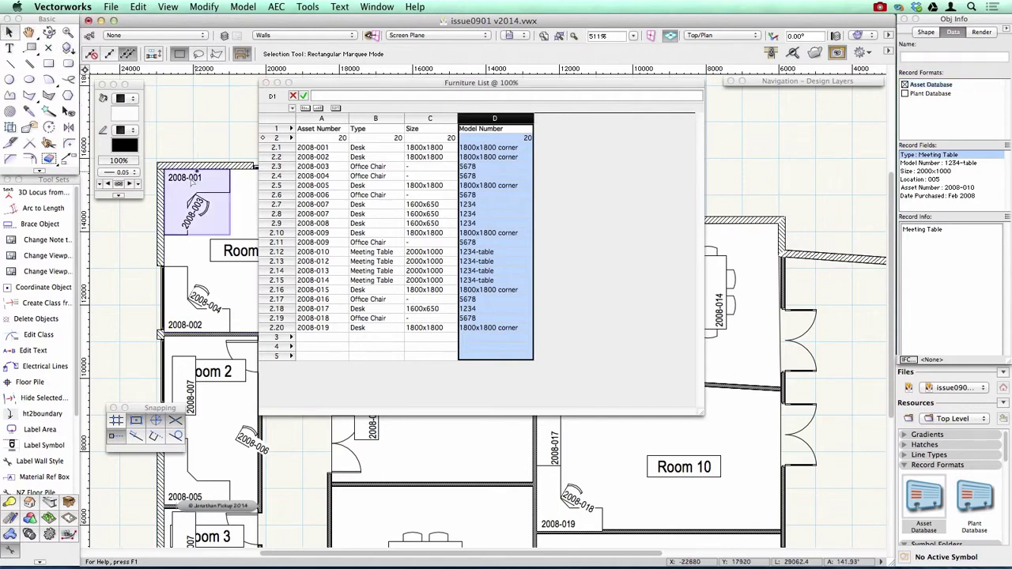
{"action": "left_click", "coordinate": [205, 119]}
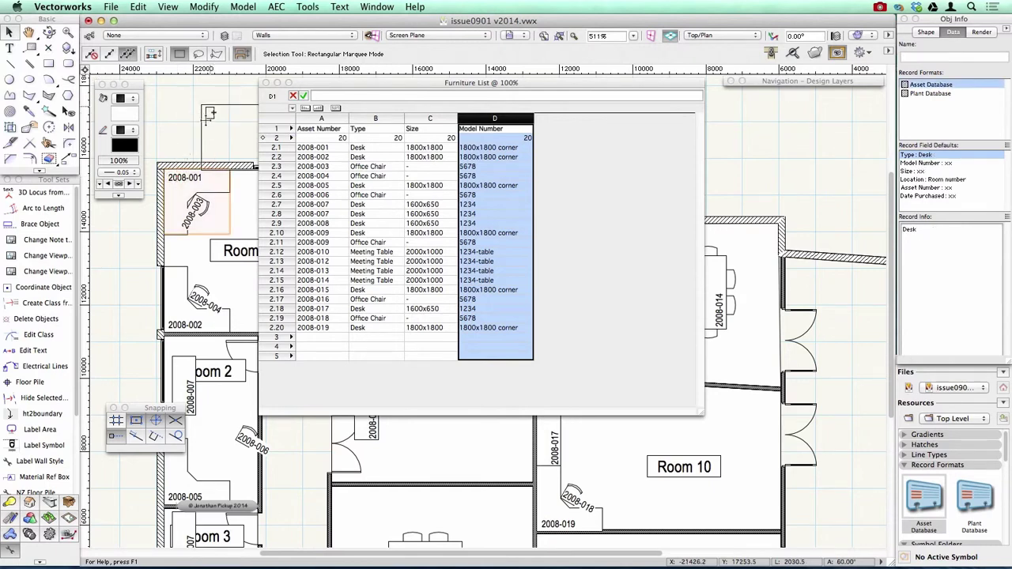
{"action": "left_click", "coordinate": [958, 188]}
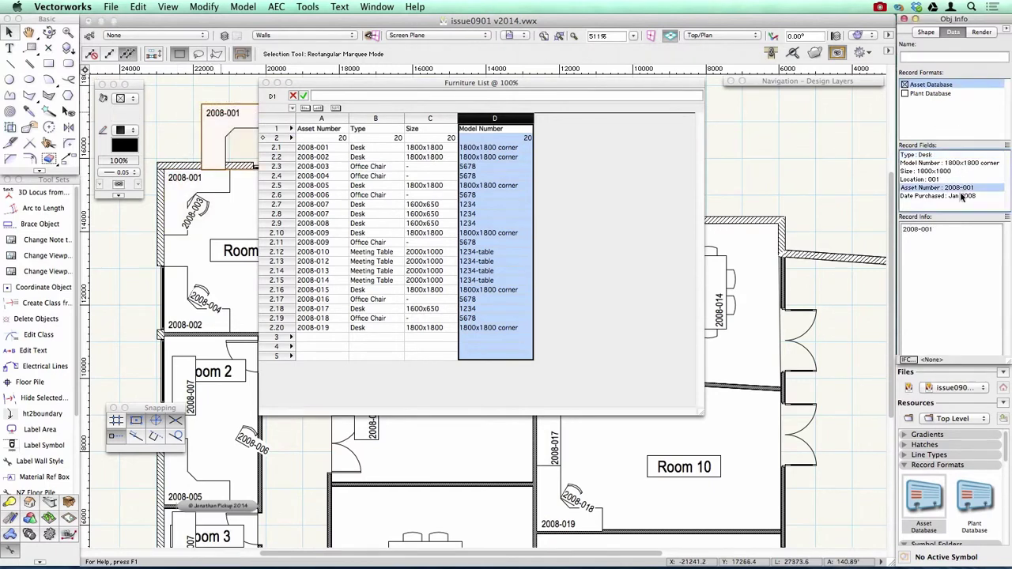
{"action": "key", "text": "BackSpace"}
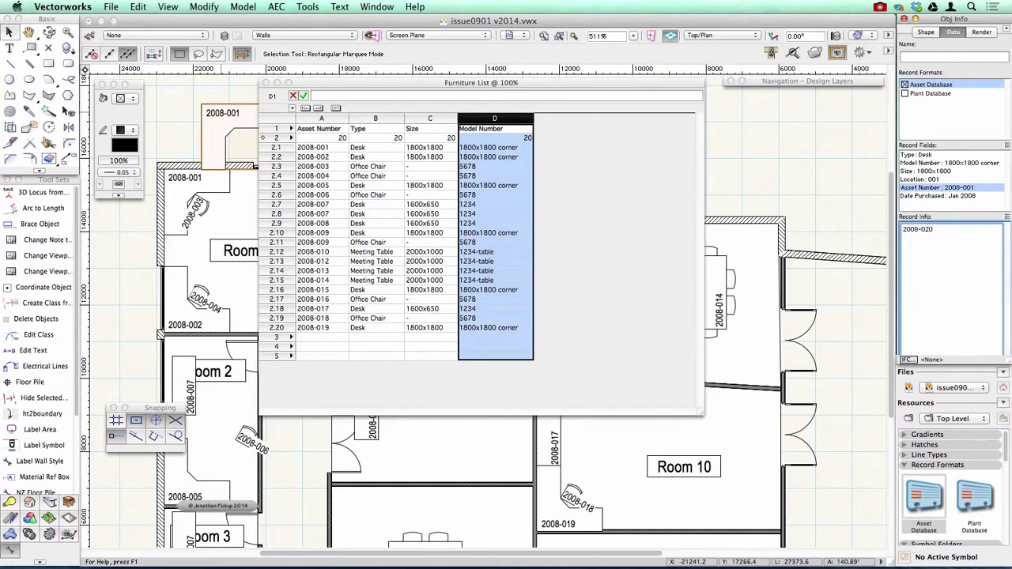
{"action": "type", "text": "20"}
{"action": "key", "text": "Tab"}
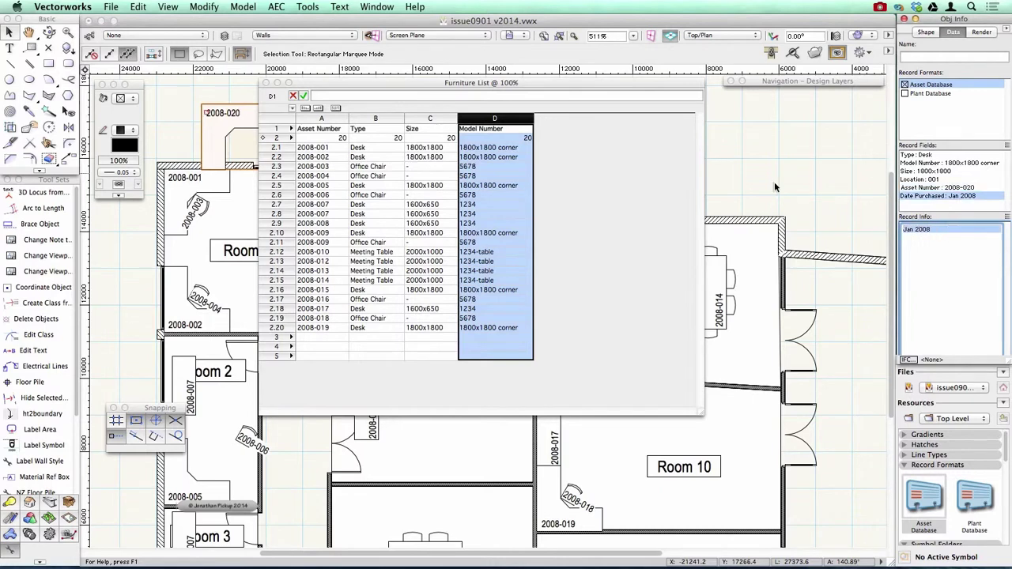
Recalculate the Furniture List worksheet to include the copied desk
{"action": "left_click", "coordinate": [294, 110]}
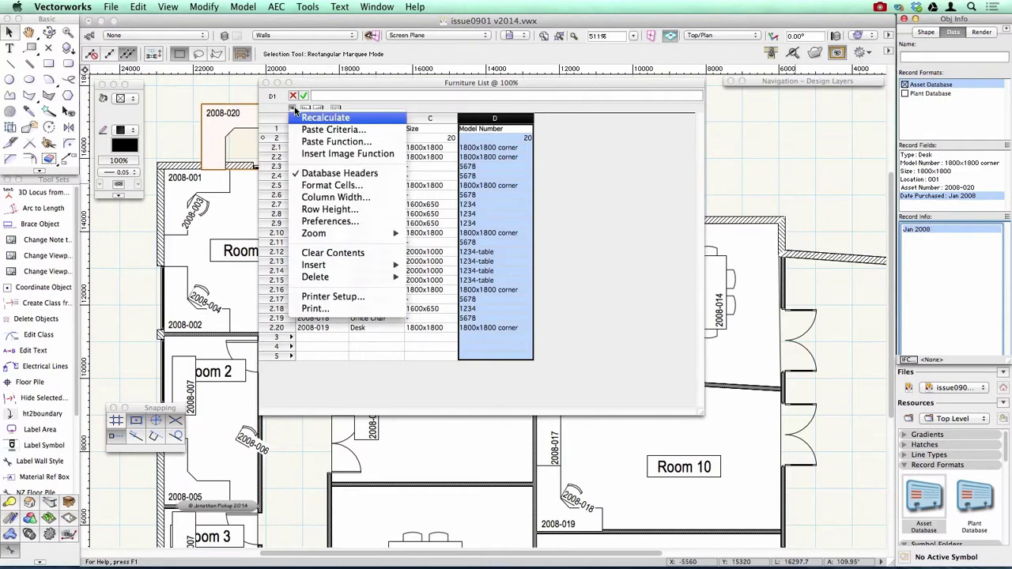
{"action": "left_click", "coordinate": [309, 113]}
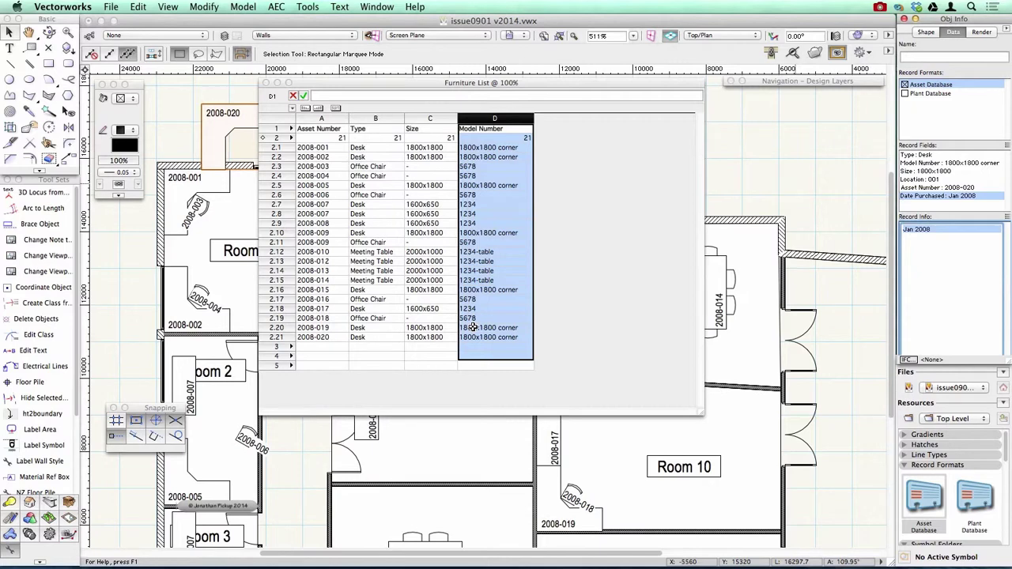
{"action": "left_click", "coordinate": [293, 108]}
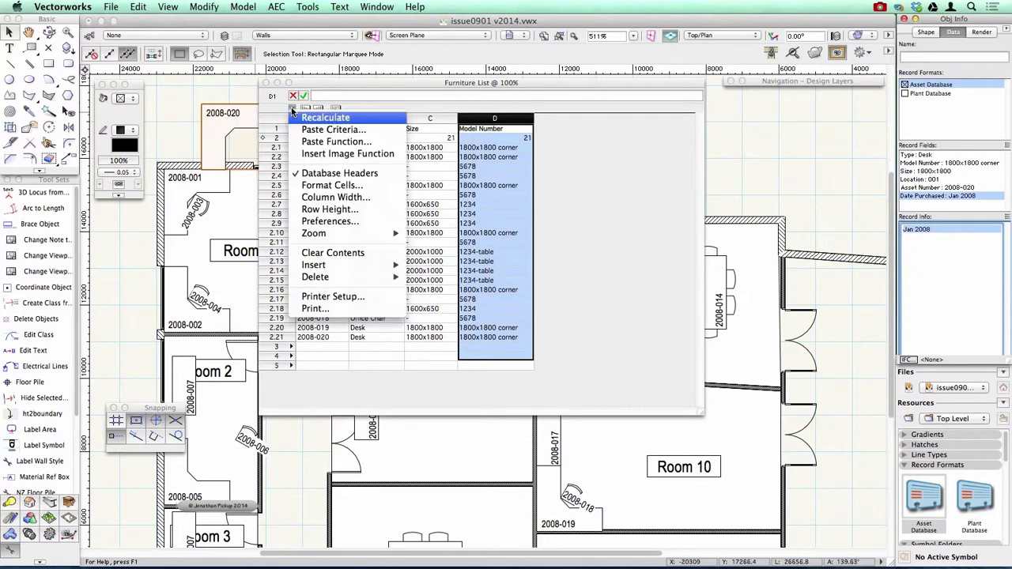
{"action": "left_click", "coordinate": [309, 117]}
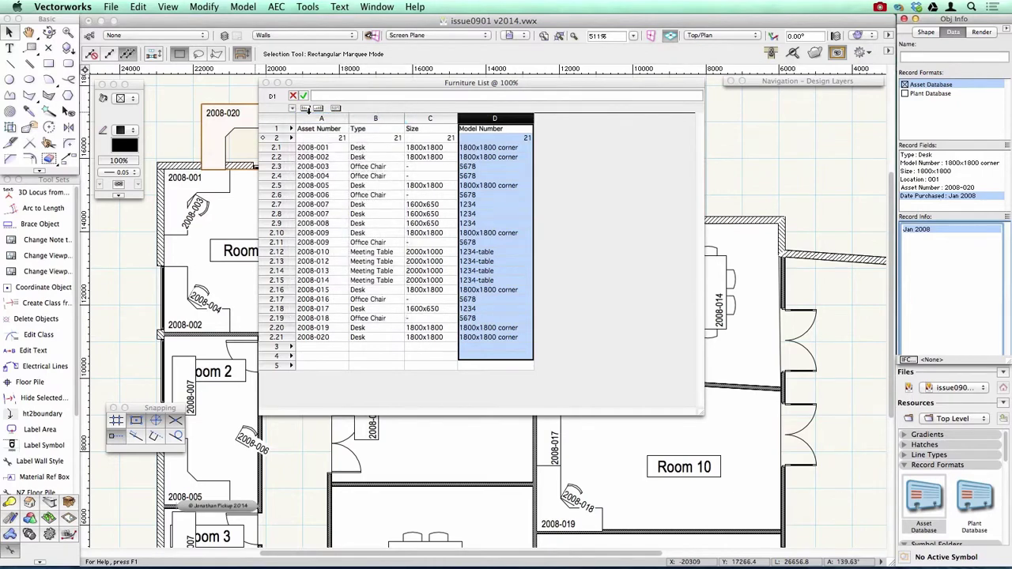